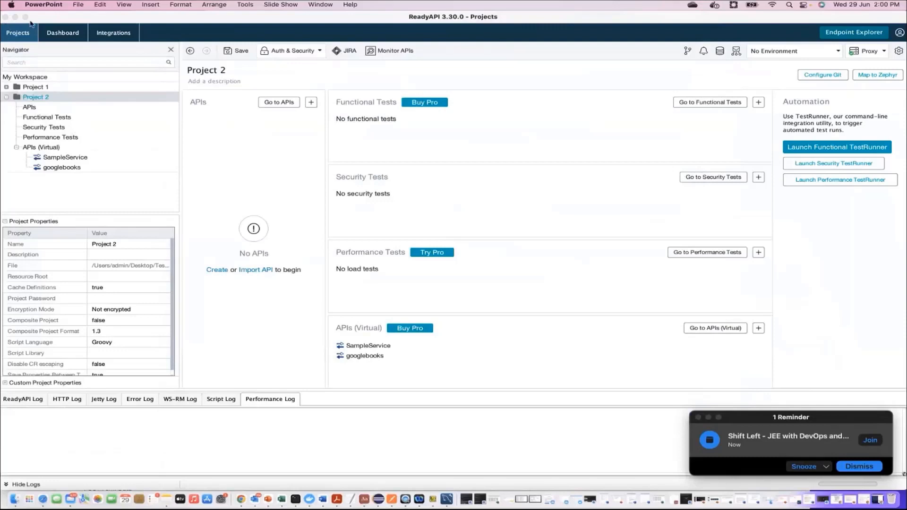
- Make ReadyAPI full screen and open Project 2's APIs (Virtual) overview
{"action": "left_click", "coordinate": [26, 17]}
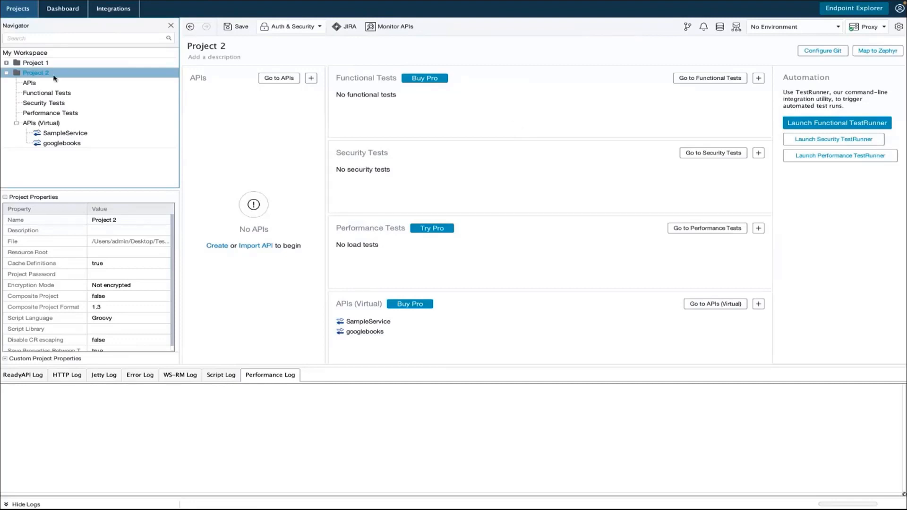
{"action": "left_click", "coordinate": [34, 126]}
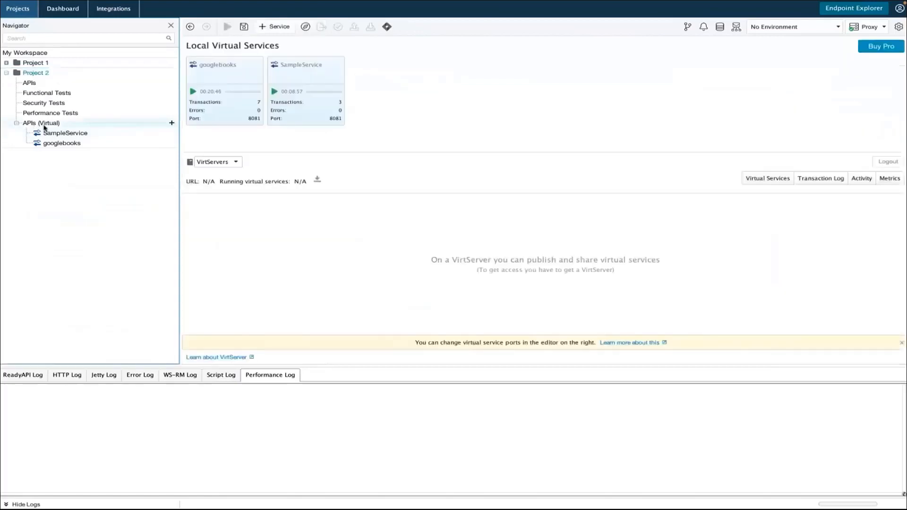
- Add a New Virtual Service under APIs (Virtual) from the Empty JDBC template, named mysqlVirtualService
{"action": "right_click", "coordinate": [44, 125]}
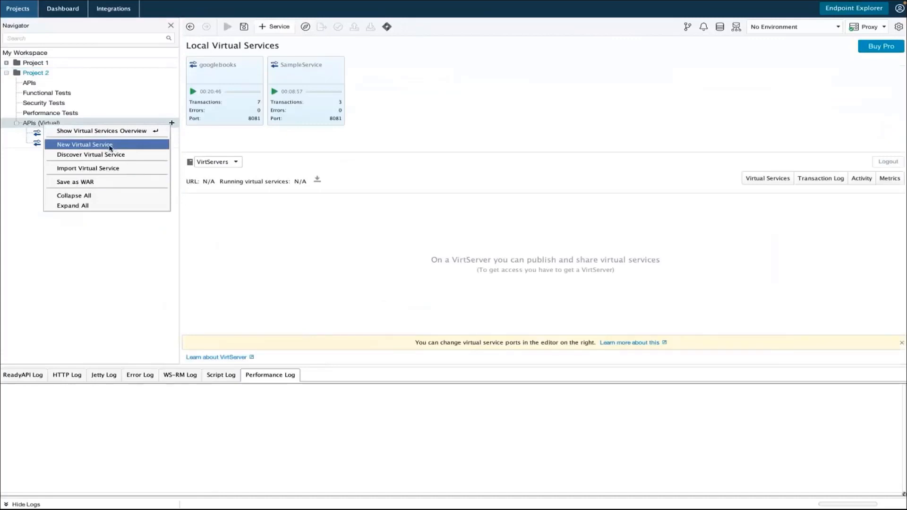
{"action": "left_click", "coordinate": [110, 148]}
{"action": "left_click", "coordinate": [378, 240]}
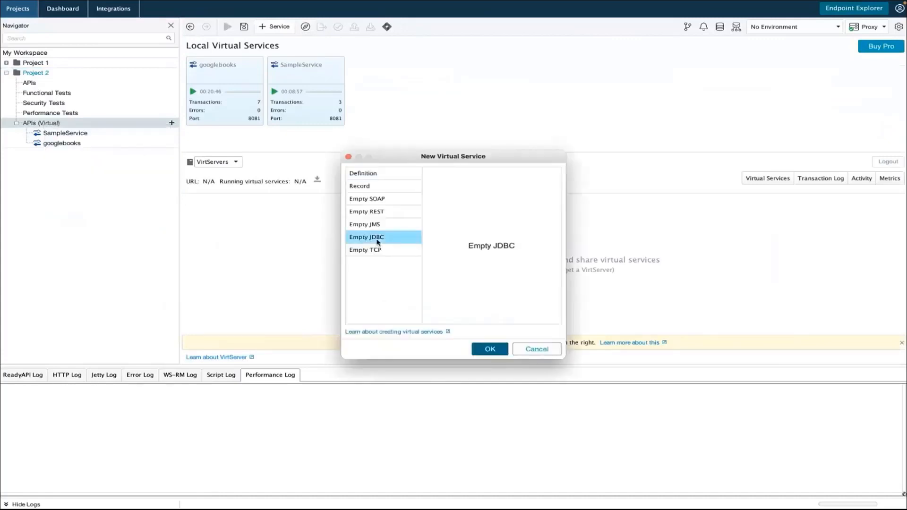
{"action": "left_click", "coordinate": [490, 349]}
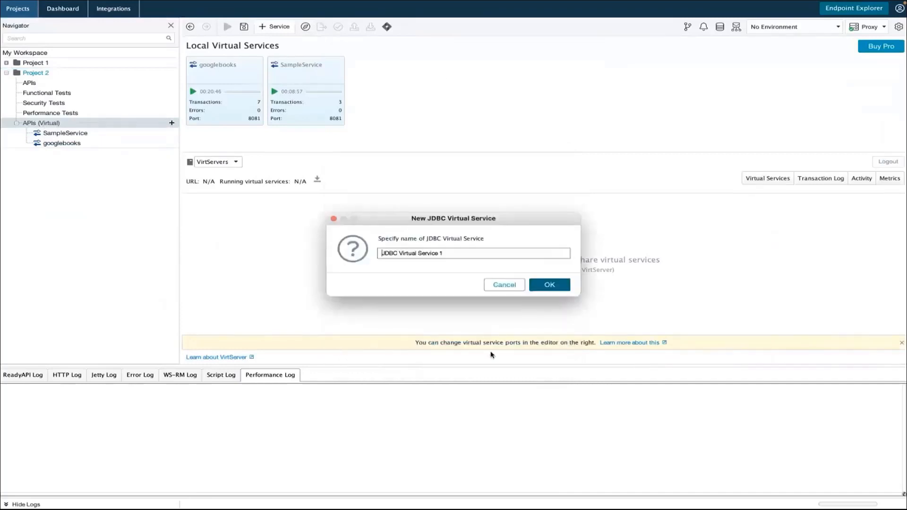
{"action": "triple_click", "coordinate": [454, 253]}
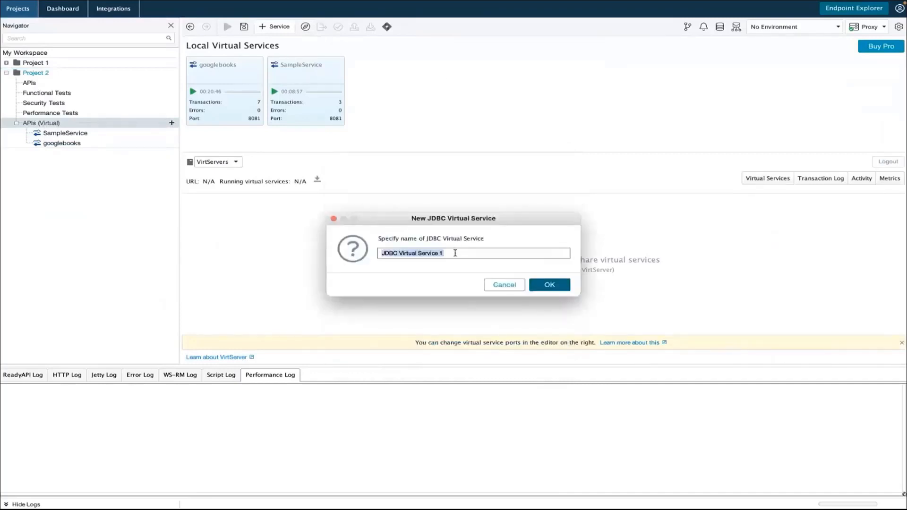
{"action": "type", "text": "mysq"}
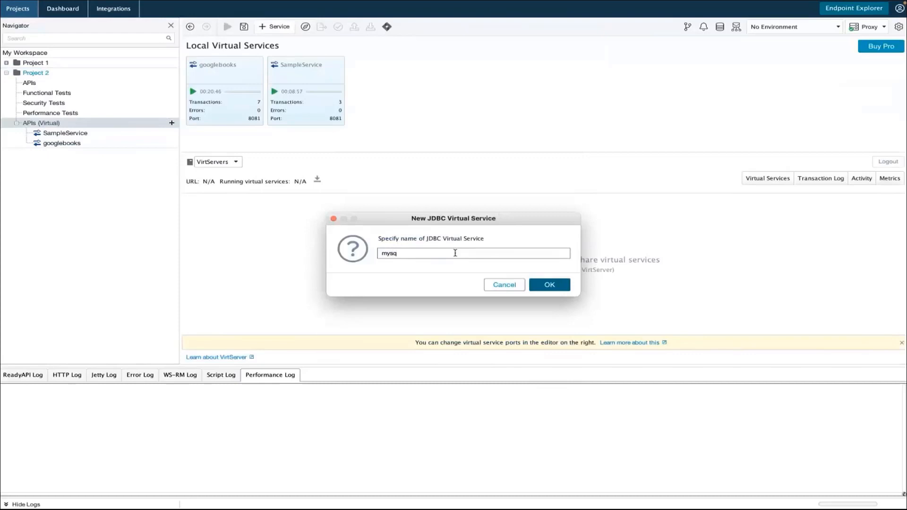
{"action": "type", "text": "lVirtualService"}
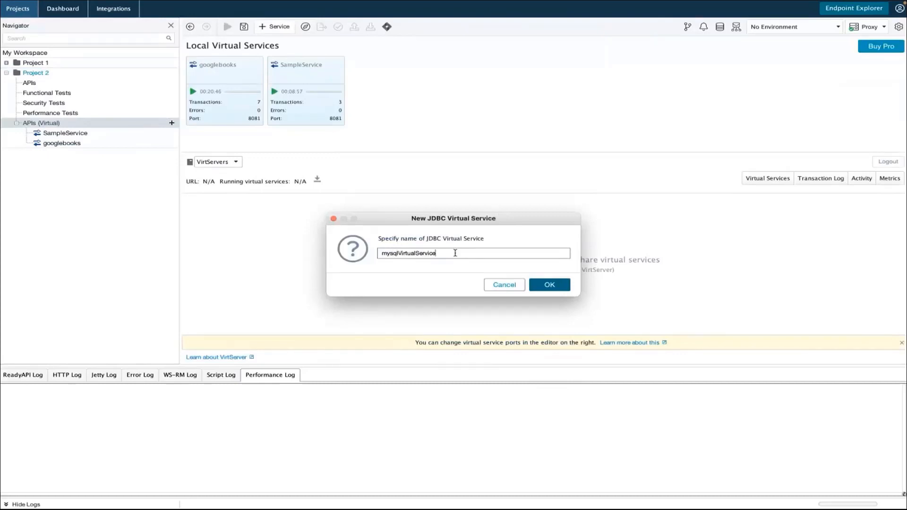
{"action": "left_click", "coordinate": [556, 284]}
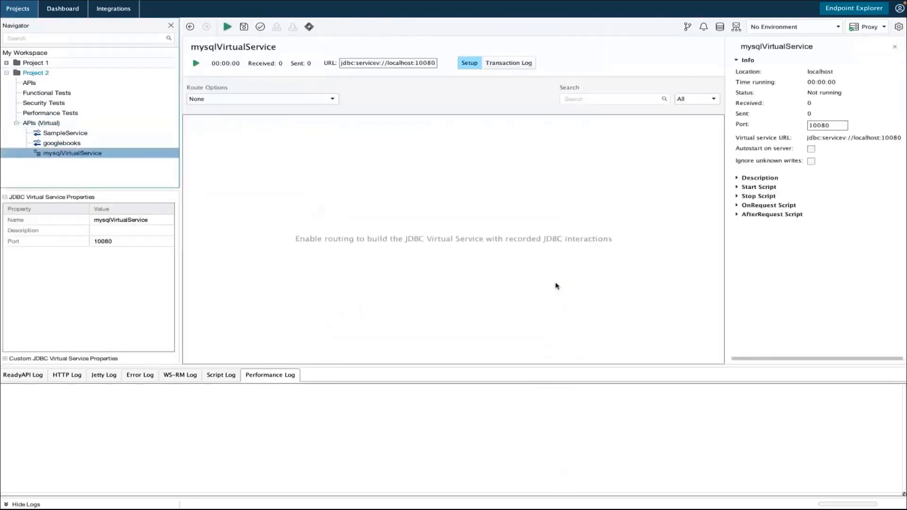
- Show the Copy popup for the jdbc:servicev://localhost:10080 service URL
{"action": "right_click", "coordinate": [349, 62]}
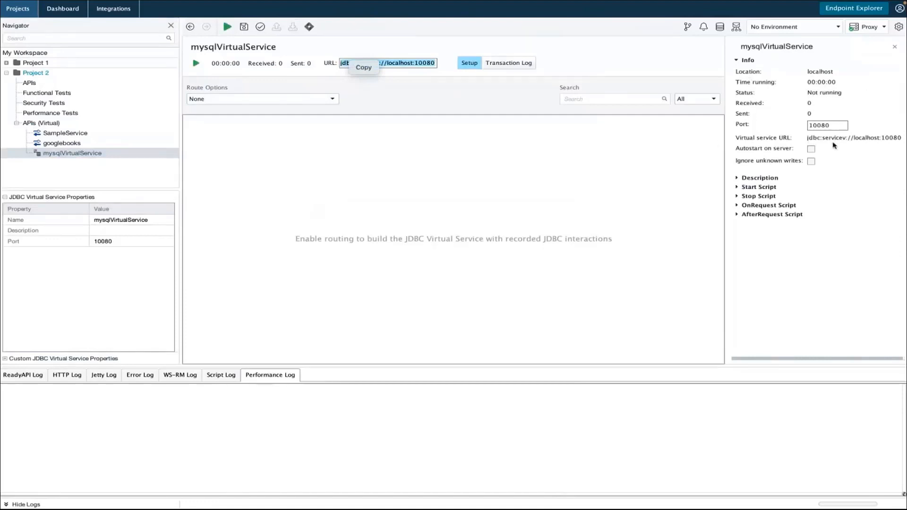
- Dismiss the Copy popup and open the Route Options dropdown in the Setup view
{"action": "left_click", "coordinate": [650, 142]}
{"action": "left_click", "coordinate": [332, 99]}
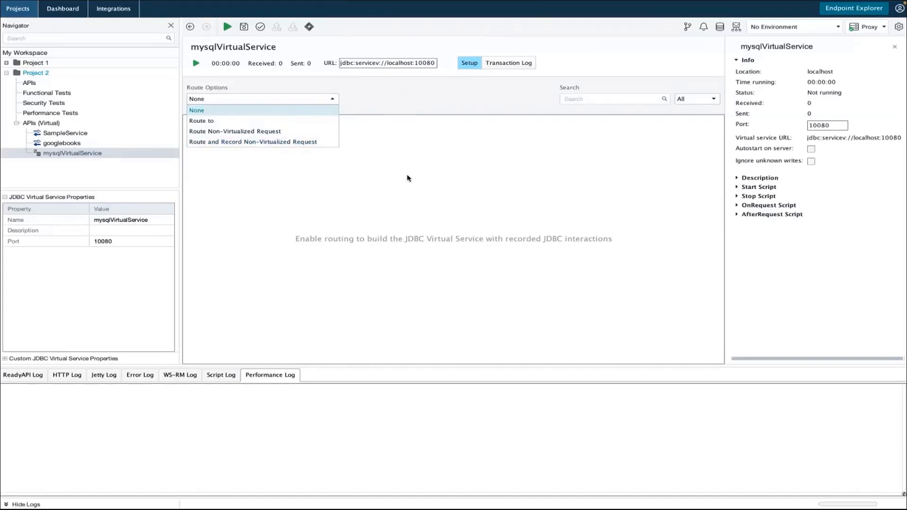
- Choose Route and Record Non-Virtualized Request and place the cursor in the Route to field
{"action": "left_click", "coordinate": [251, 143]}
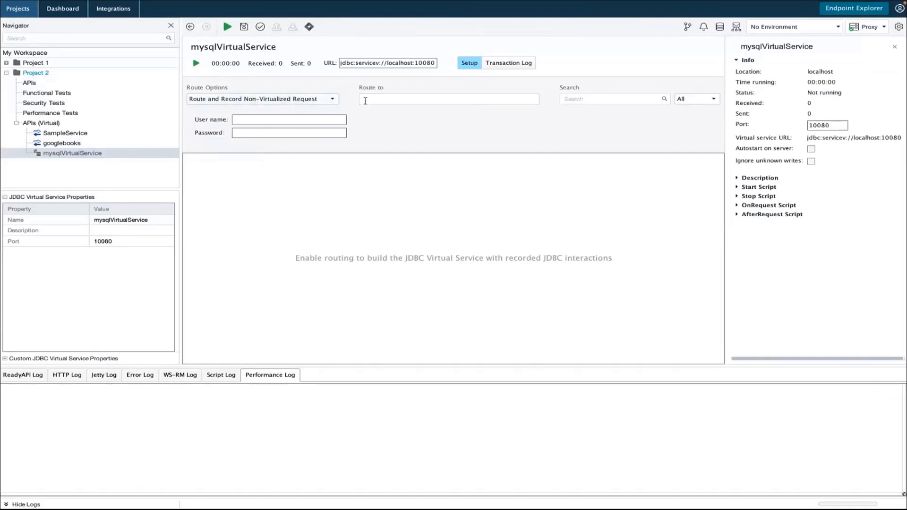
{"action": "left_click", "coordinate": [367, 100]}
{"action": "mouse_move", "coordinate": [26, 2]}
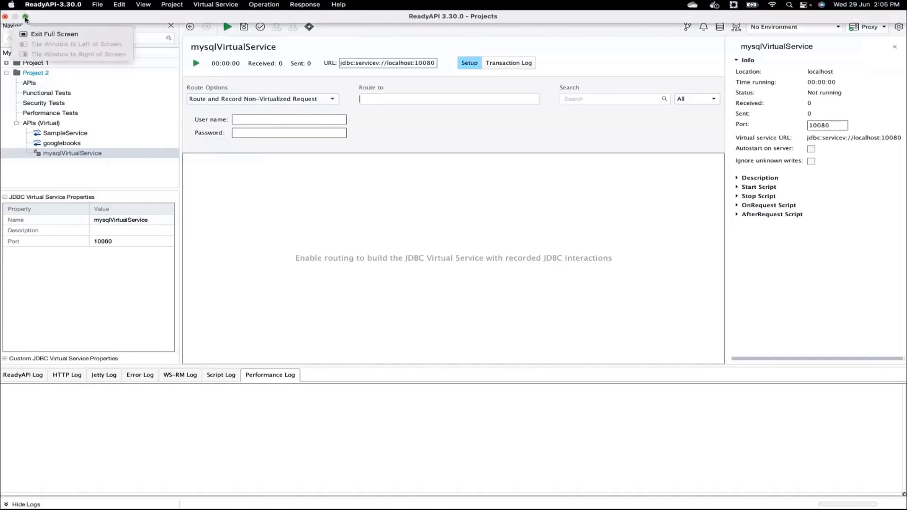
- Exit full screen, switch to MySQL Workbench and connect to Local instance 3306
{"action": "left_click", "coordinate": [25, 18]}
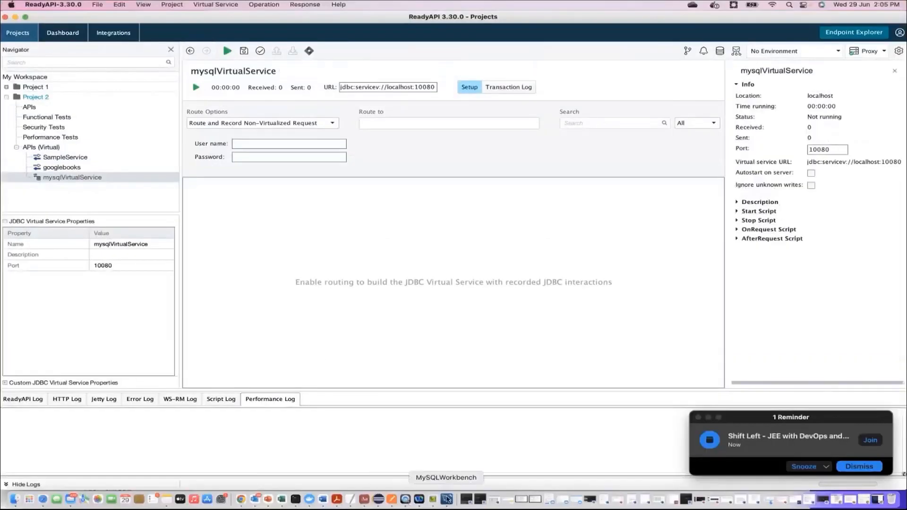
{"action": "left_click", "coordinate": [446, 499]}
{"action": "left_click", "coordinate": [449, 499]}
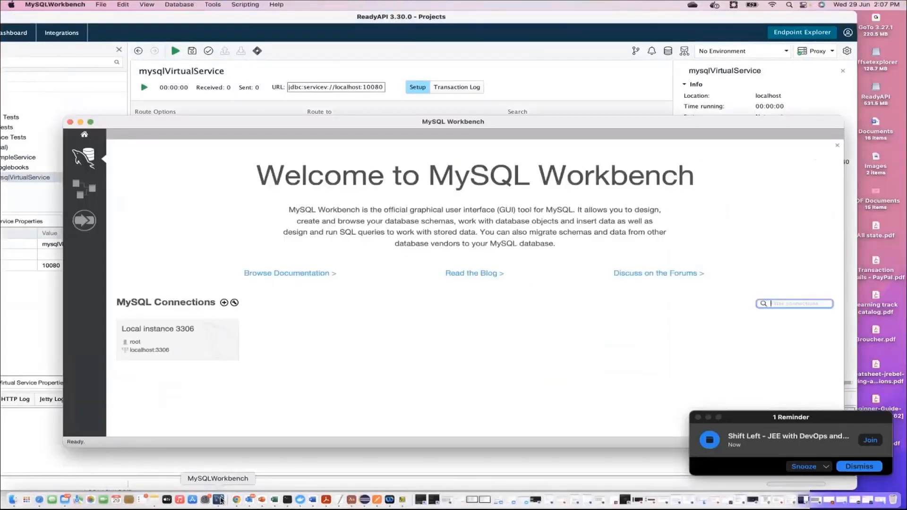
{"action": "left_click", "coordinate": [152, 338]}
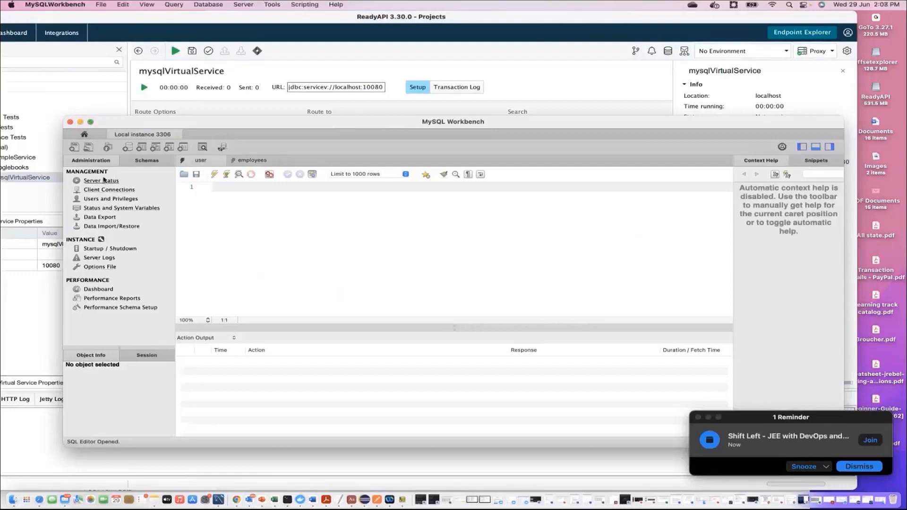
- Browse the accounts and sys schemas, refresh the schema tree, and return to ReadyAPI
{"action": "left_click", "coordinate": [147, 160]}
{"action": "left_click", "coordinate": [73, 198]}
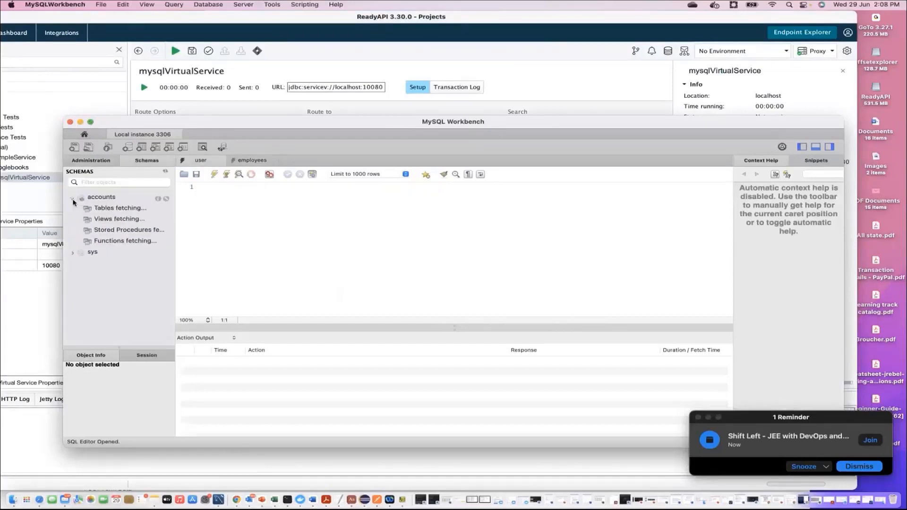
{"action": "left_click", "coordinate": [72, 253]}
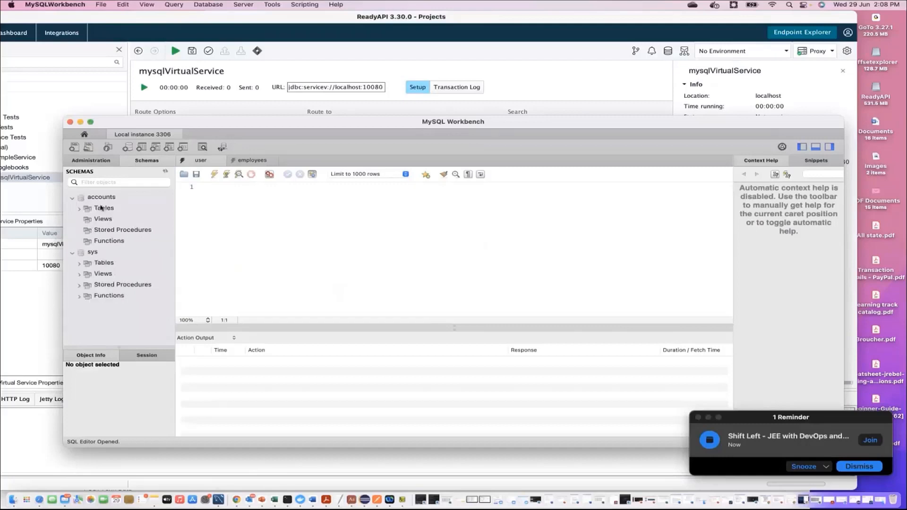
{"action": "right_click", "coordinate": [101, 198]}
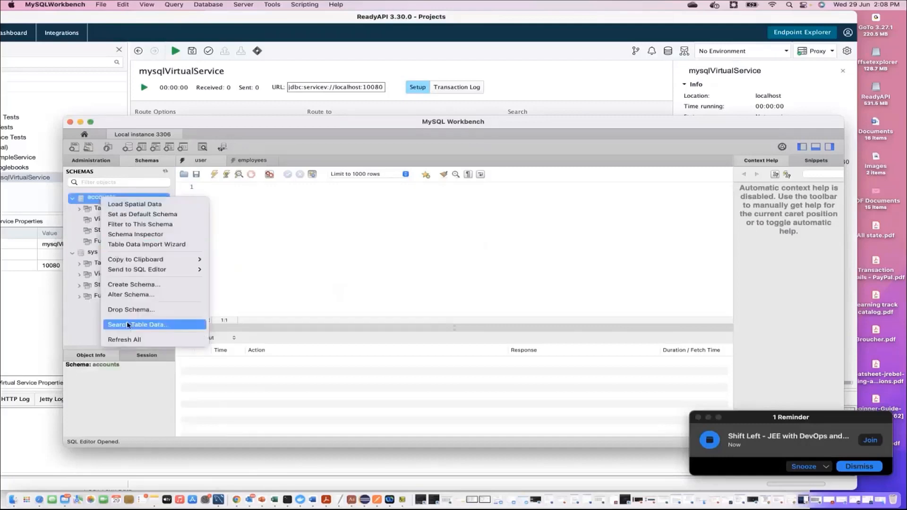
{"action": "left_click", "coordinate": [133, 340]}
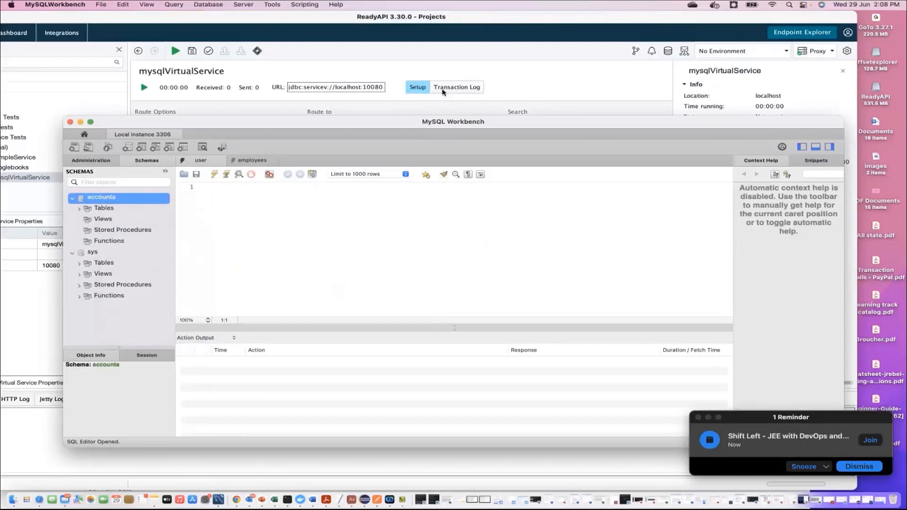
{"action": "left_click", "coordinate": [443, 91]}
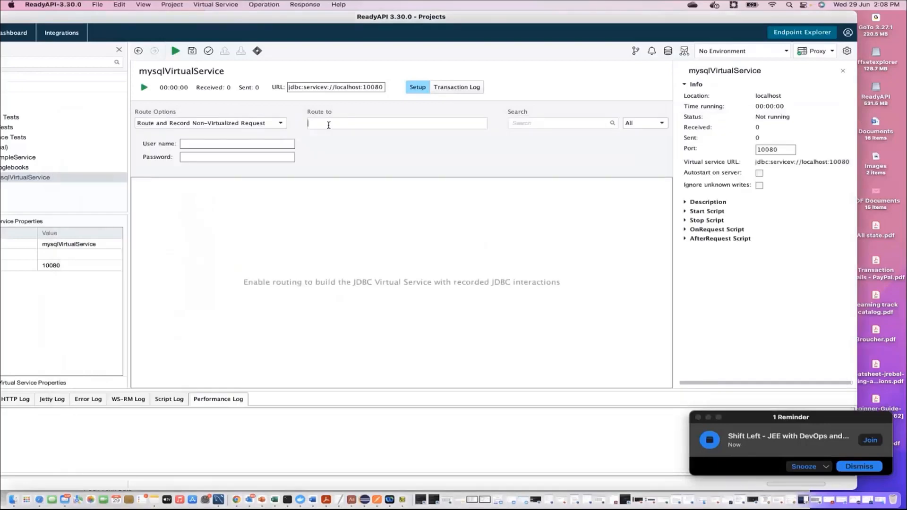
- Set Route to jdbc:mysql://localhost:3306/accounts and fill in the database user name and password
{"action": "type", "text": "jdbc"}
{"action": "type", "text": ":"}
{"action": "type", "text": "mysq"}
{"action": "type", "text": "l:"}
{"action": "type", "text": "//loca"}
{"action": "type", "text": "lhost"}
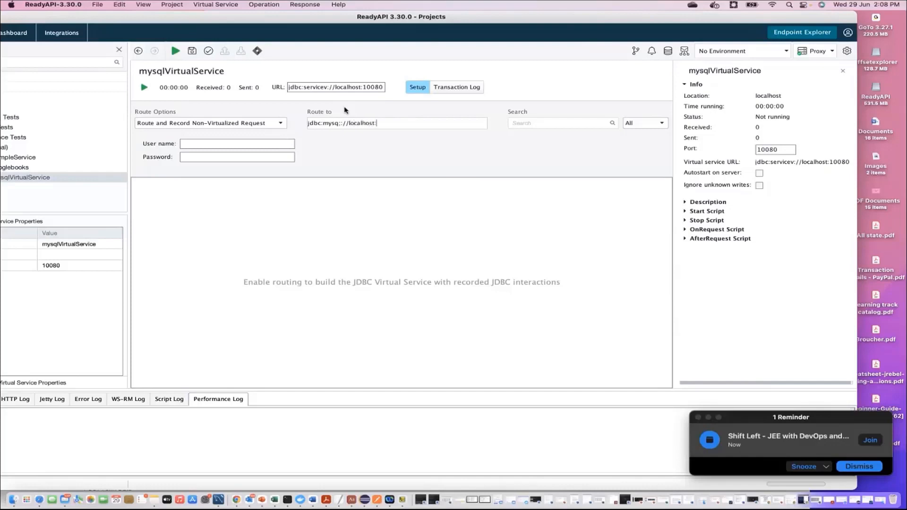
{"action": "type", "text": ":3306"}
{"action": "left_click", "coordinate": [194, 143]}
{"action": "type", "text": "root"}
{"action": "key", "text": "Tab"}
{"action": "key", "text": "super+v"}
{"action": "type", "text": "accounts"}
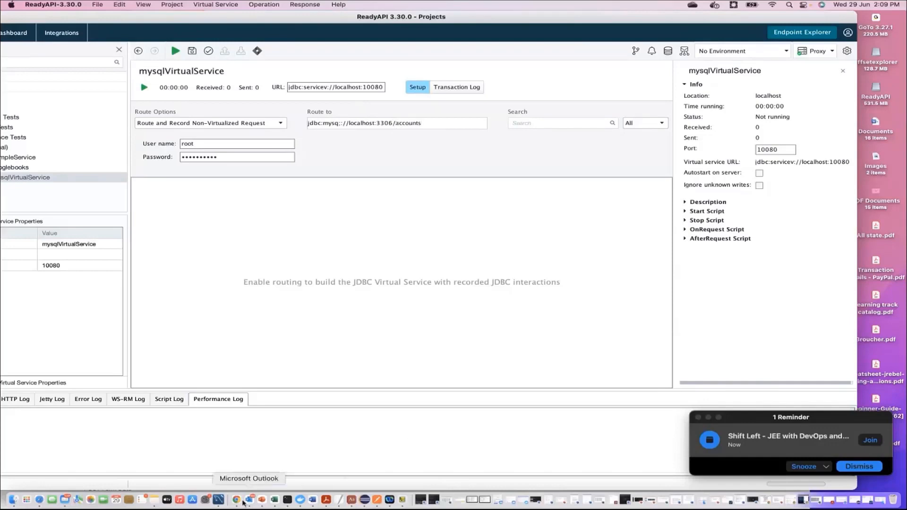
{"action": "left_click", "coordinate": [218, 499]}
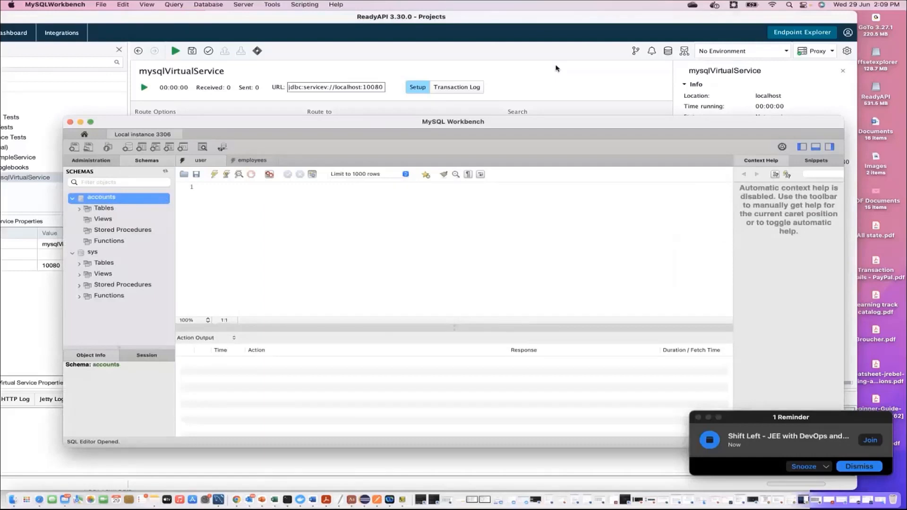
- Bring ReadyAPI's mysqlVirtualService setup back in front of MySQL Workbench
{"action": "left_click", "coordinate": [555, 68]}
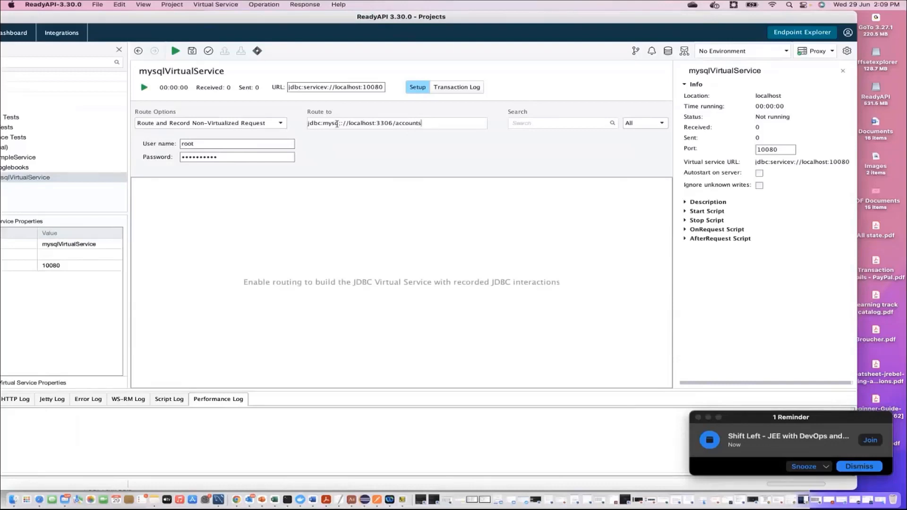
- Insert the missing 'l' into jdbc:mysql, then expand Description and briefly Start Script
{"action": "left_click", "coordinate": [339, 125]}
{"action": "type", "text": "l"}
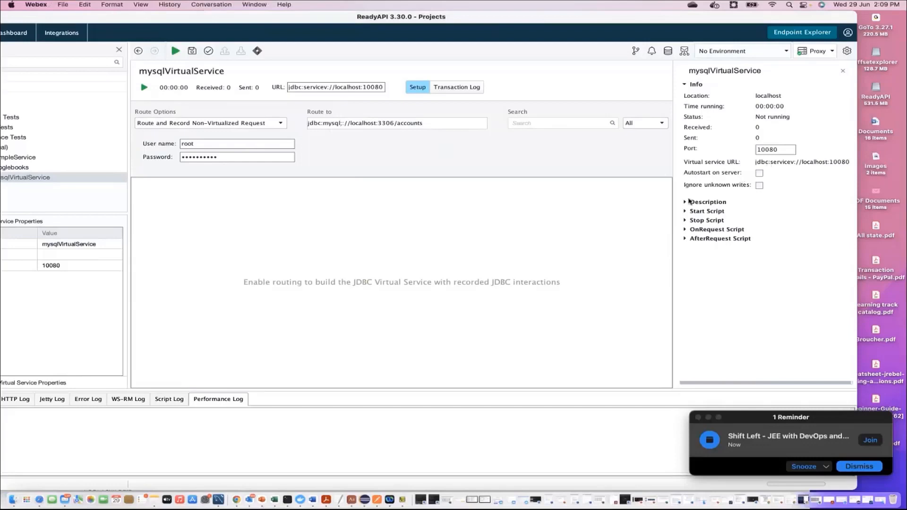
{"action": "left_click", "coordinate": [685, 201]}
{"action": "left_click", "coordinate": [684, 279]}
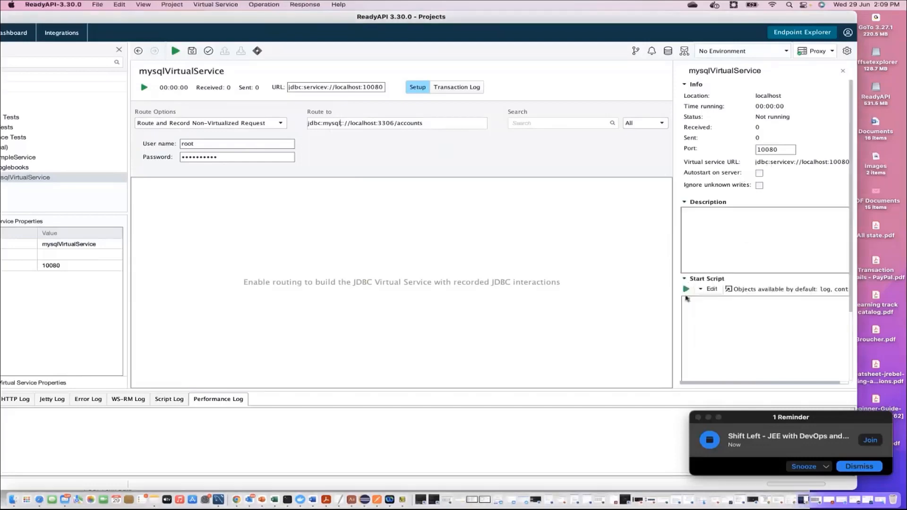
{"action": "left_click", "coordinate": [686, 279]}
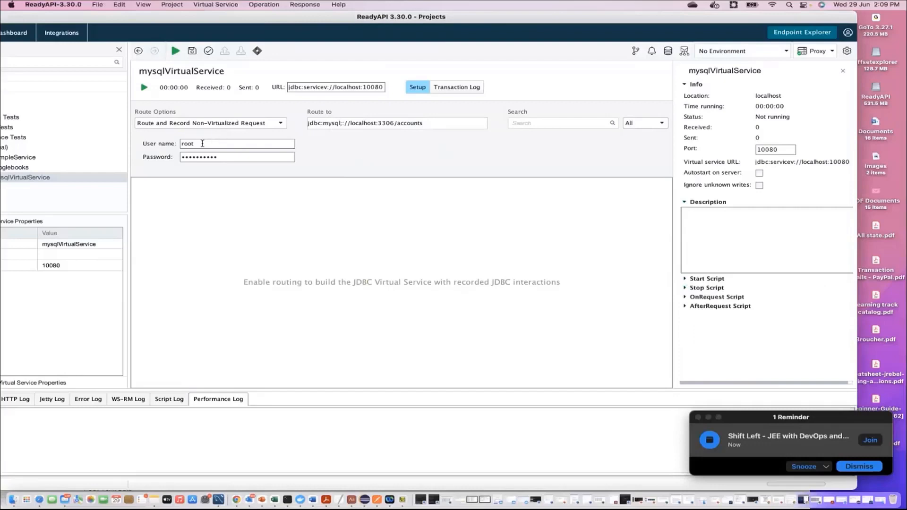
- Select the user name, route address and password fields to review their values
{"action": "double_click", "coordinate": [192, 142]}
{"action": "left_click", "coordinate": [222, 157]}
{"action": "left_click_drag", "start_coordinate": [310, 124], "coordinate": [425, 123]}
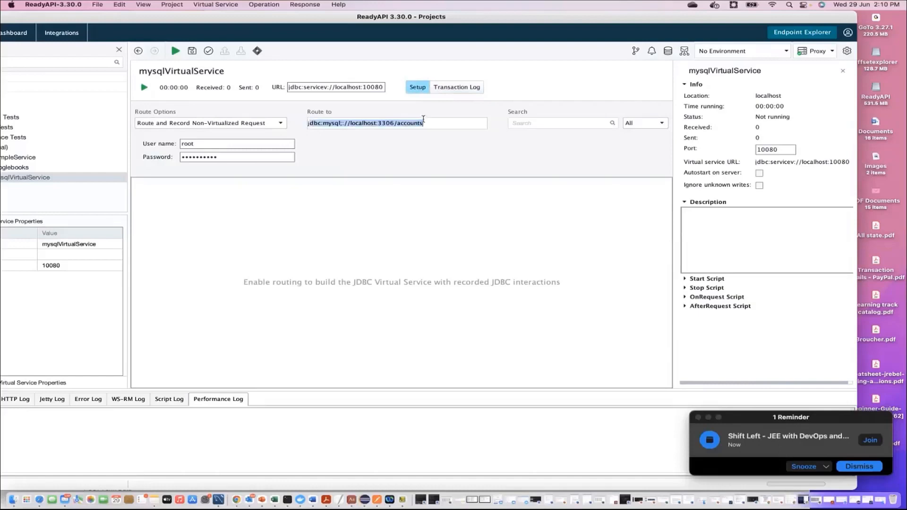
{"action": "left_click_drag", "start_coordinate": [204, 147], "coordinate": [181, 144]}
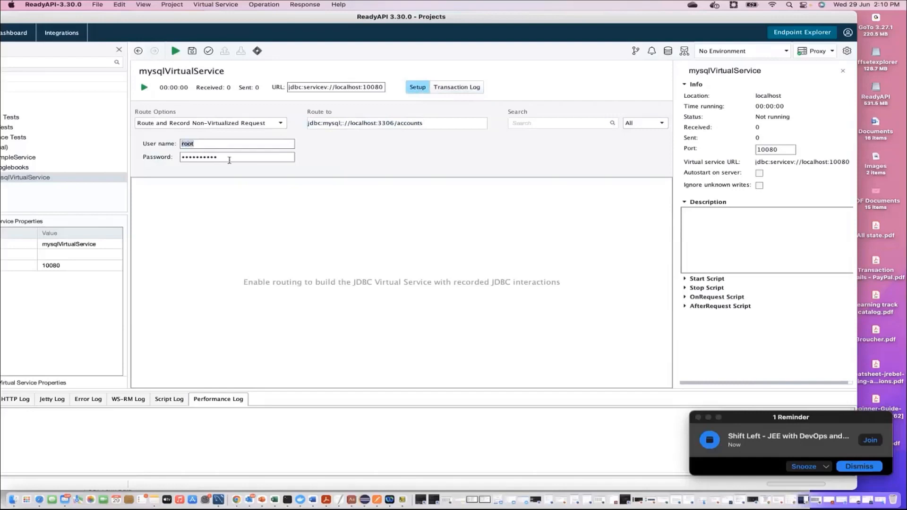
{"action": "left_click_drag", "start_coordinate": [229, 160], "coordinate": [152, 160]}
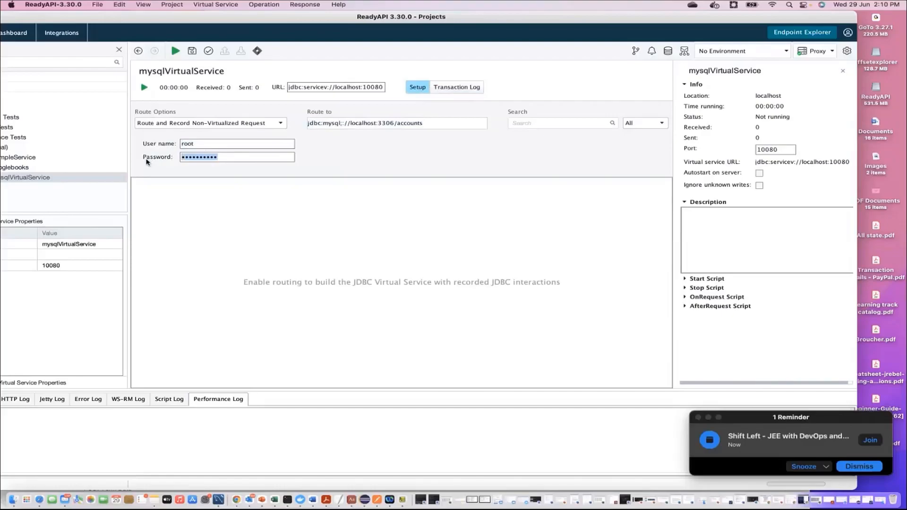